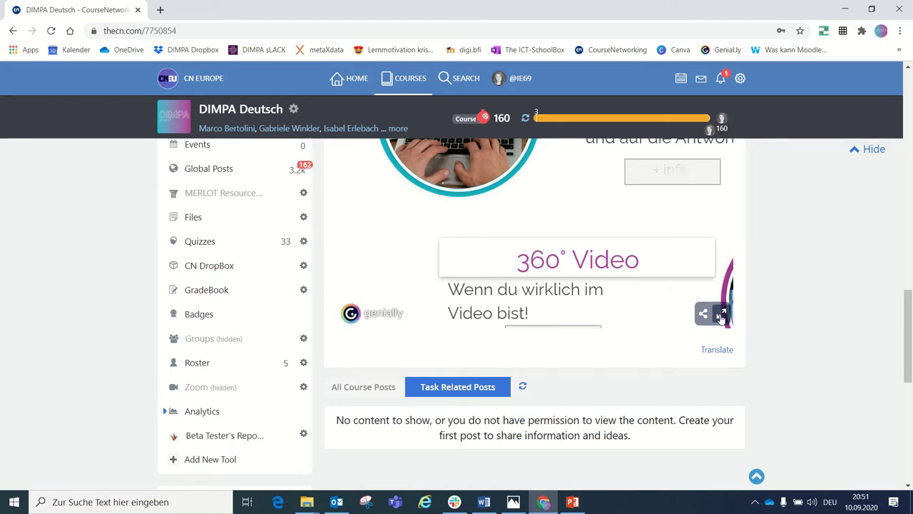
Step: View the DIMPA infographic in full screen, read the extra info on AR: Augmented Reality, and exit full screen
left_click(721, 315)
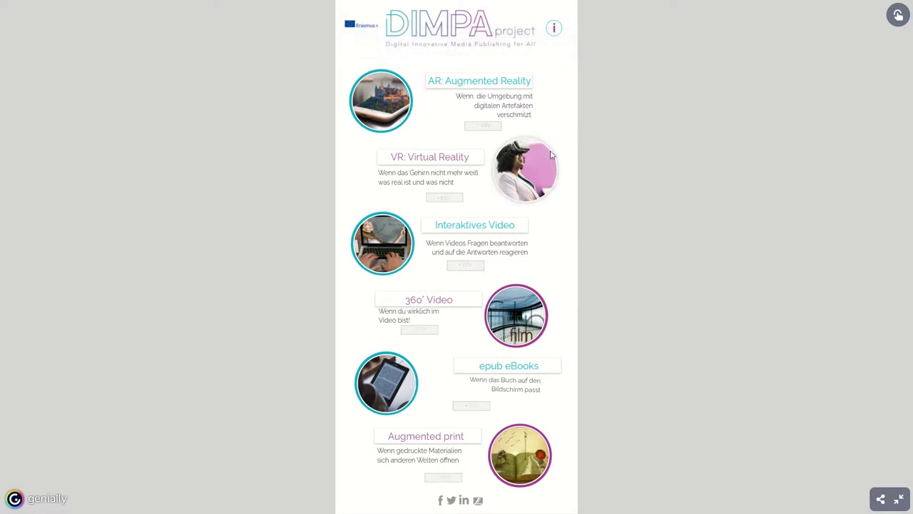
left_click(483, 127)
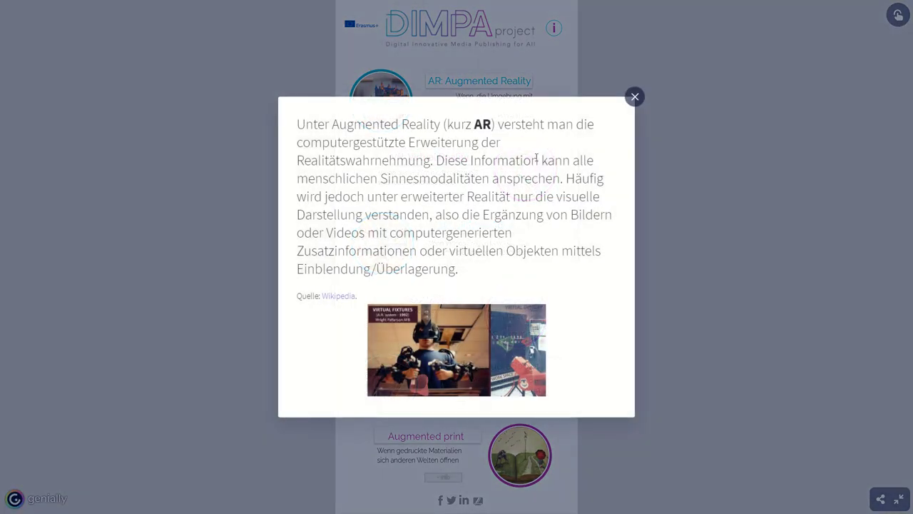
left_click(634, 97)
mouse_move(554, 30)
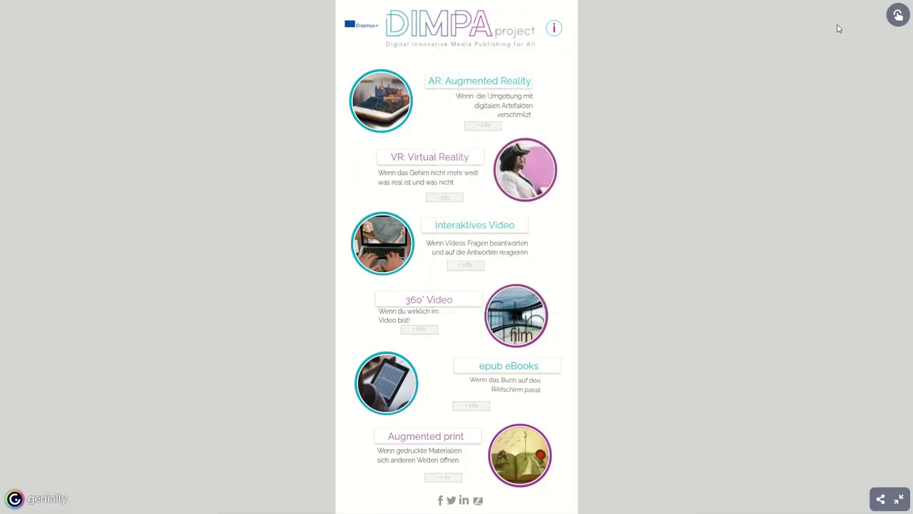
left_click(898, 502)
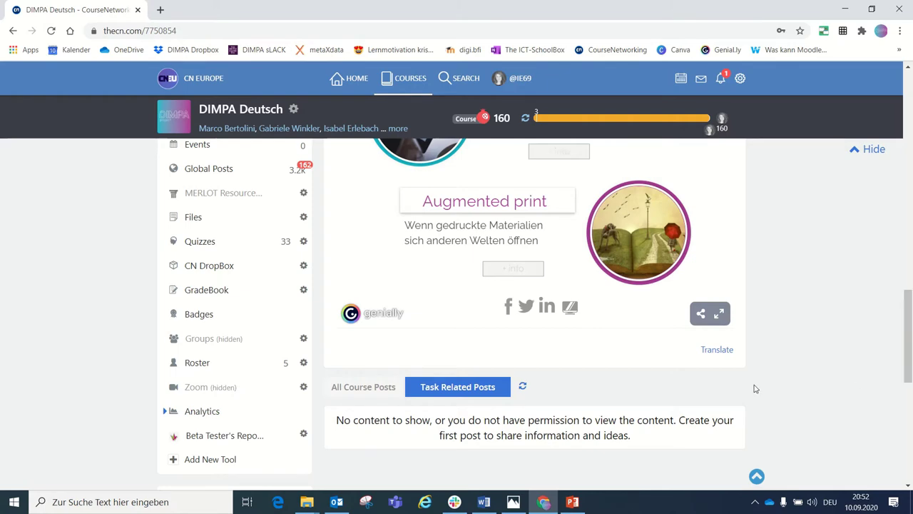
Step: View the French translation of the welcome text and the available target languages in the CN Translate Tool, and close it
left_click(717, 350)
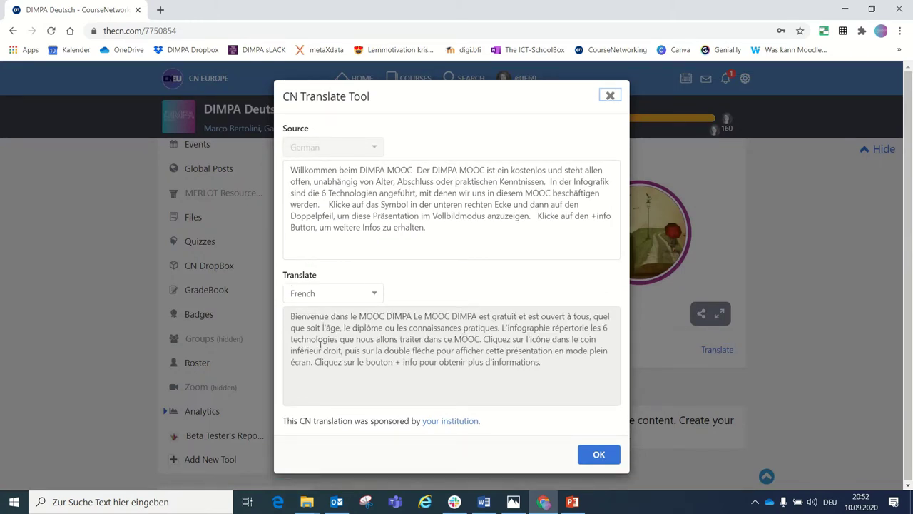
left_click(373, 296)
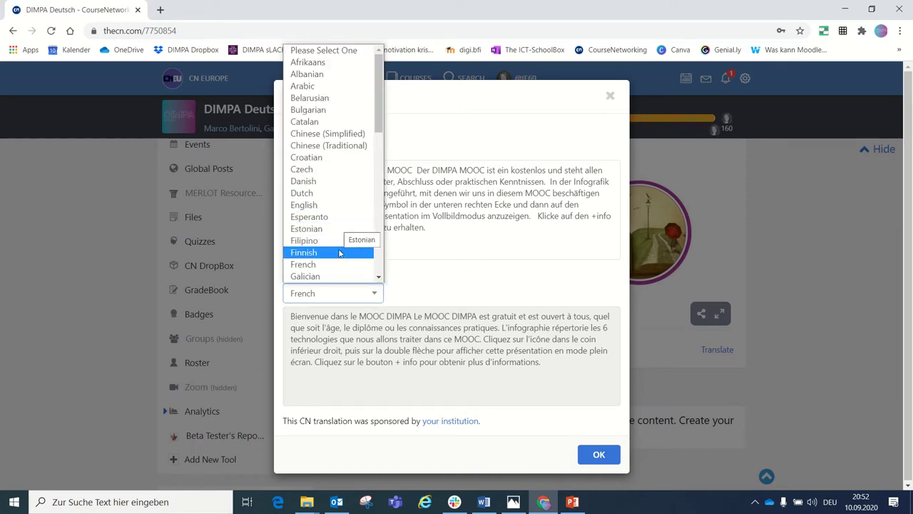
left_click(465, 281)
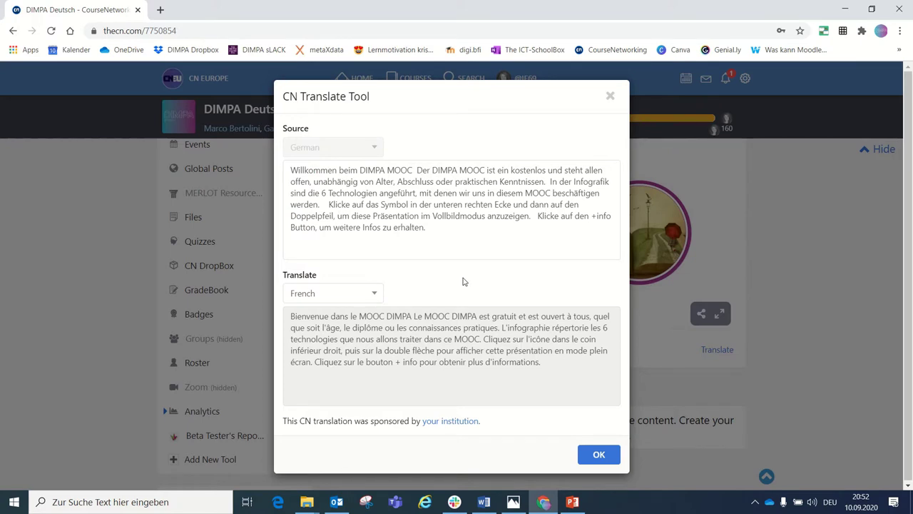
left_click(610, 98)
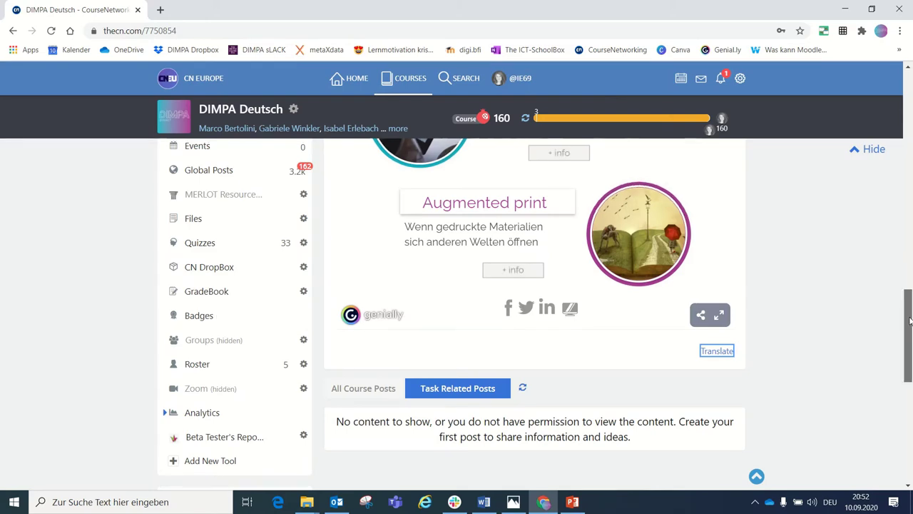
Step: Collapse the course's task list to its shortened view and return to the start of the course page
left_click_drag(909, 321, 909, 94)
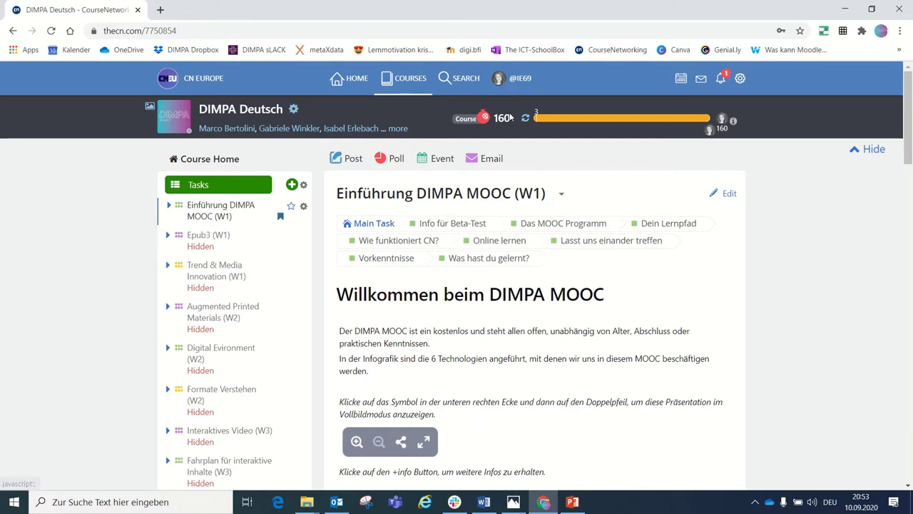
mouse_move(508, 118)
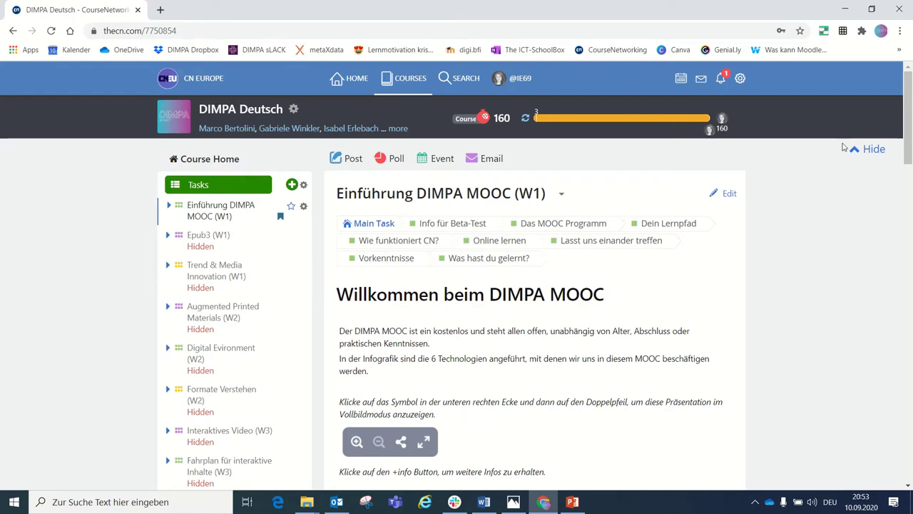
left_click_drag(908, 143, 910, 274)
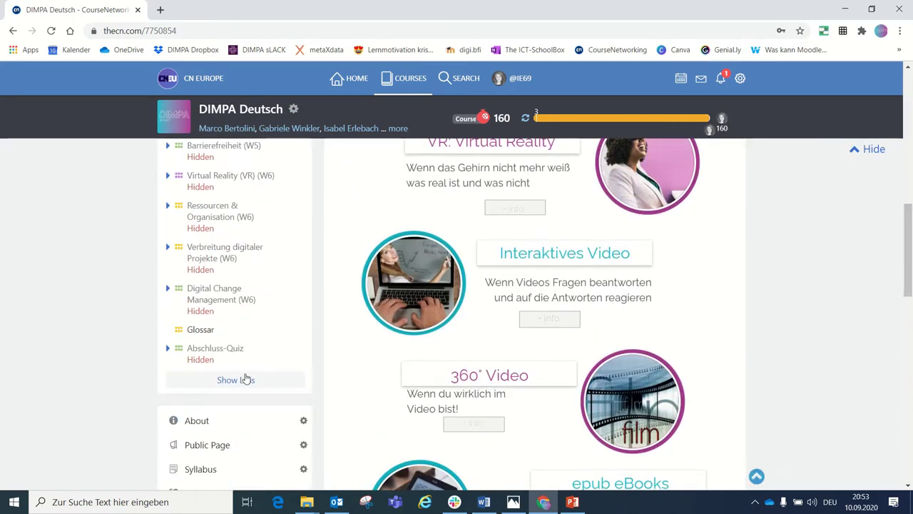
left_click(246, 379)
left_click_drag(910, 166, 910, 91)
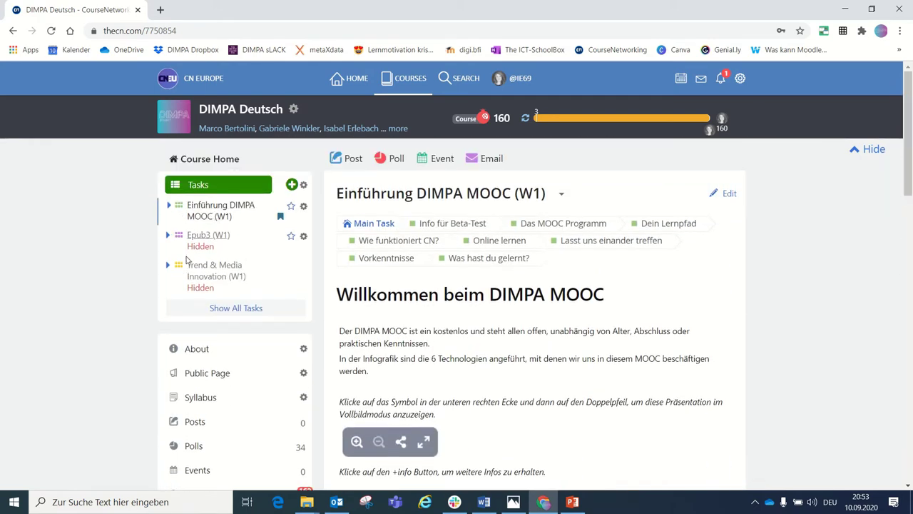
Step: Open a new course post form and expand its Post Settings to review the display, reflection and visibility options
left_click(354, 159)
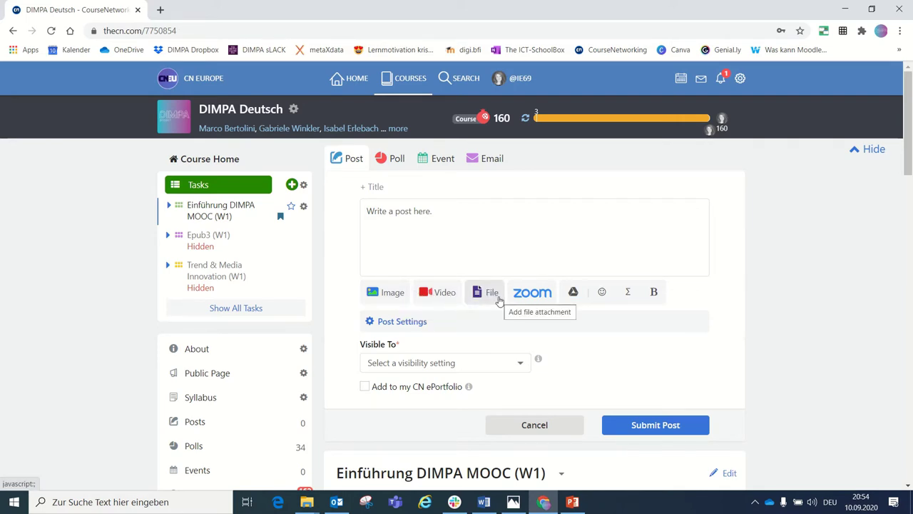
left_click(404, 322)
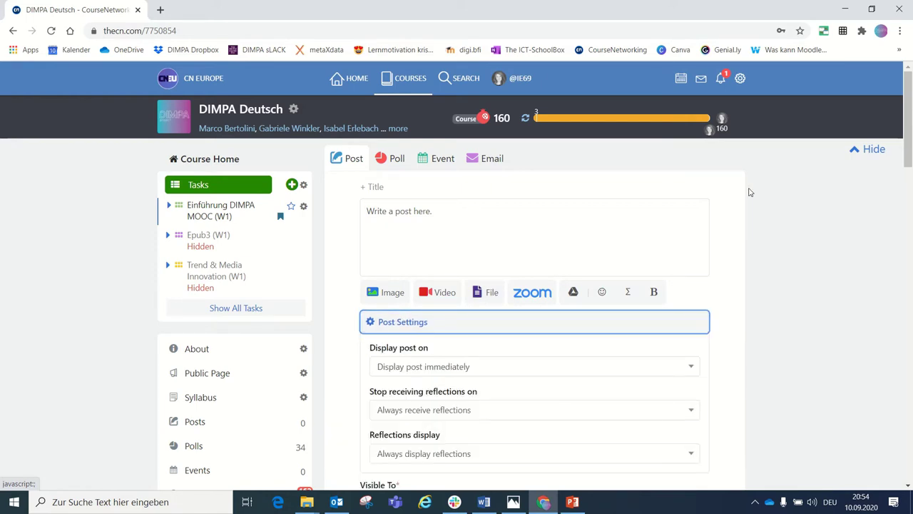
scroll(909, 107, "down", 1)
left_click_drag(909, 107, 909, 129)
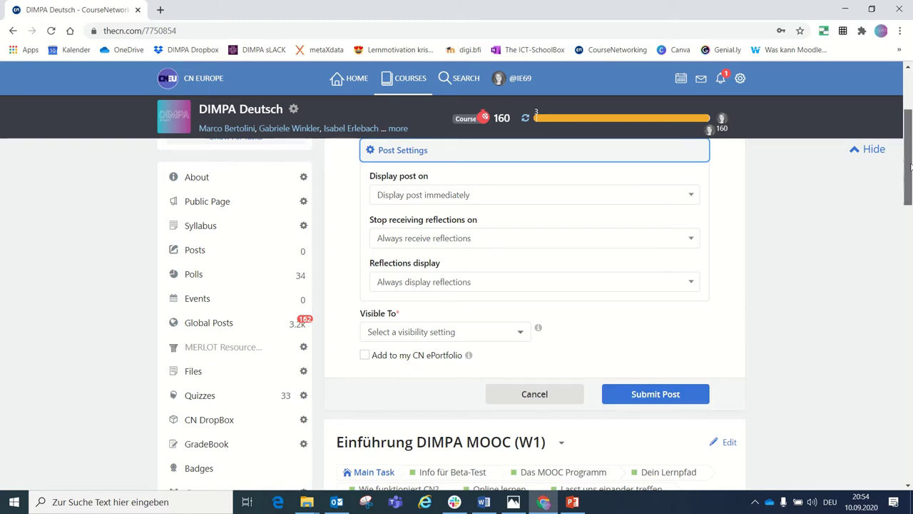
left_click_drag(906, 165, 909, 125)
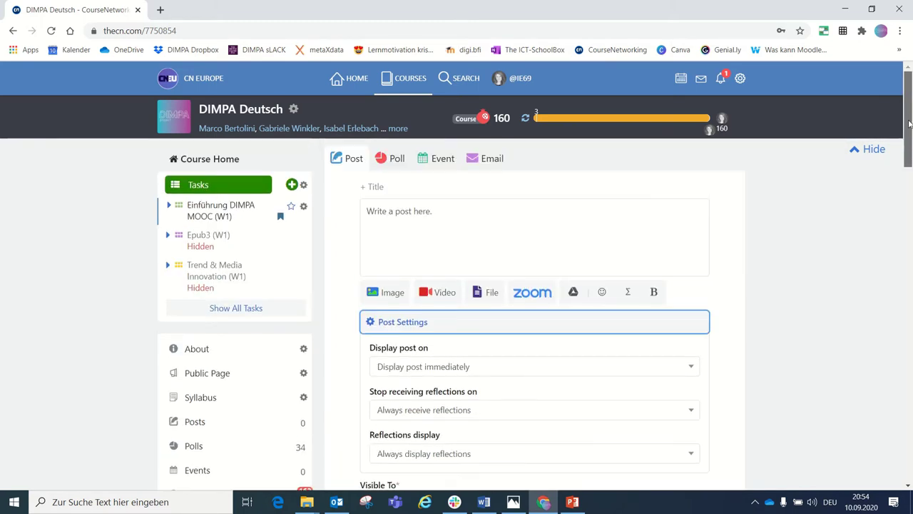
Step: Open the course's new poll form and review its question, question type and visibility options
left_click(395, 160)
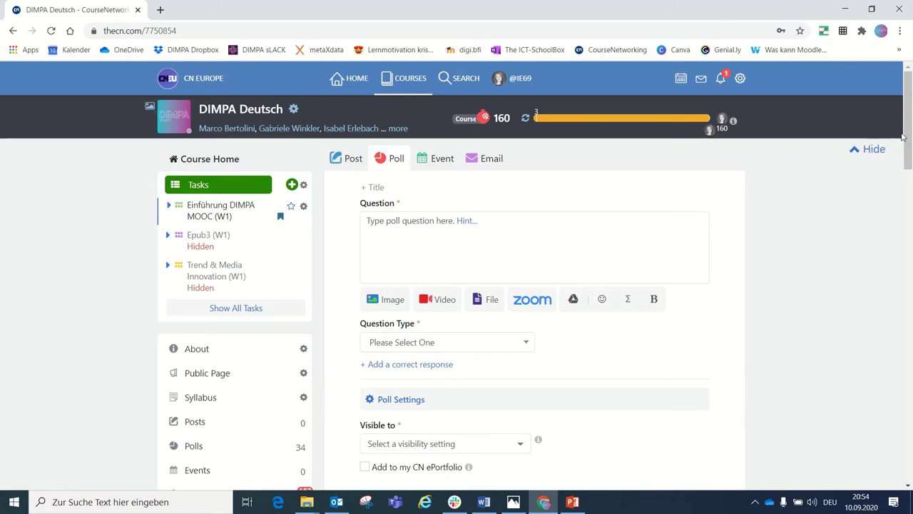
left_click_drag(908, 140, 908, 170)
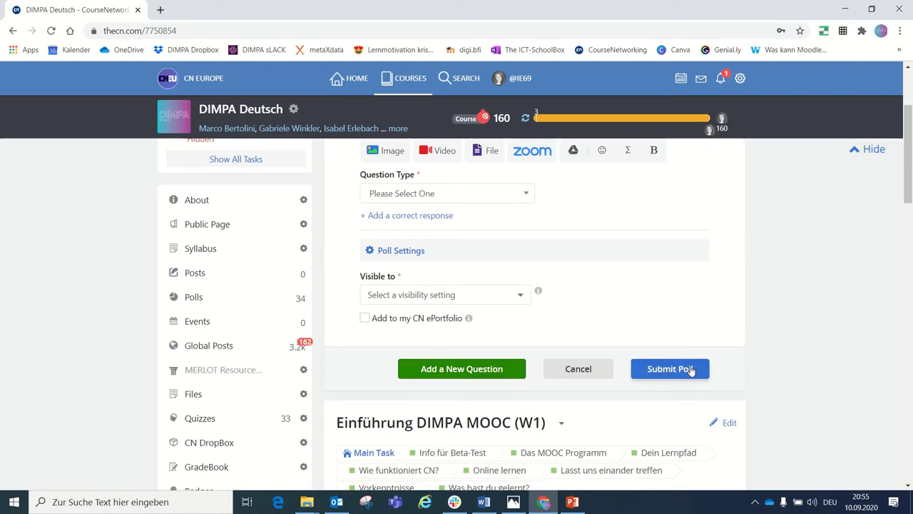
scroll(911, 171, "up", 3)
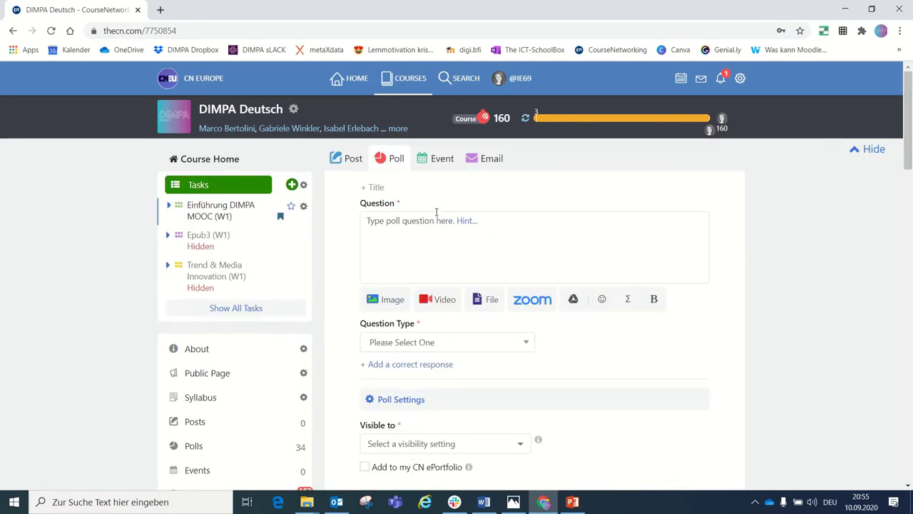
Step: Review the new event form and the course email form
left_click(442, 158)
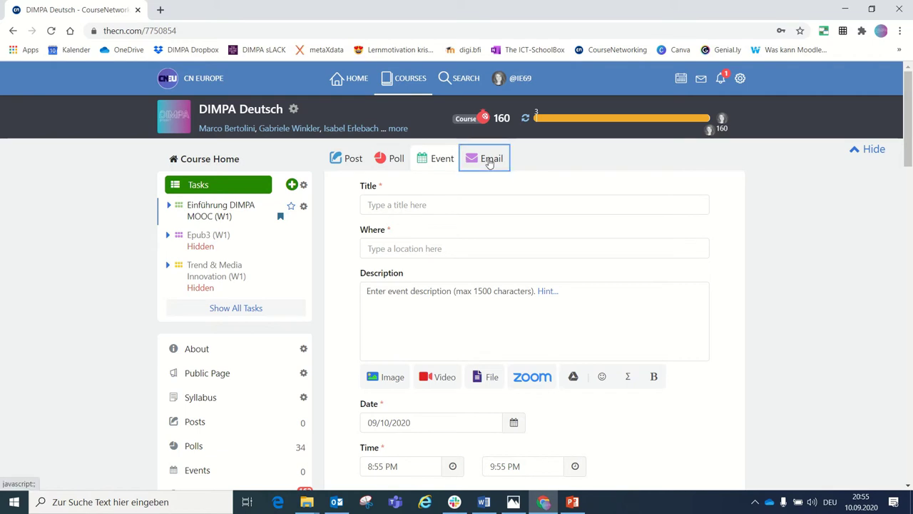
left_click(490, 161)
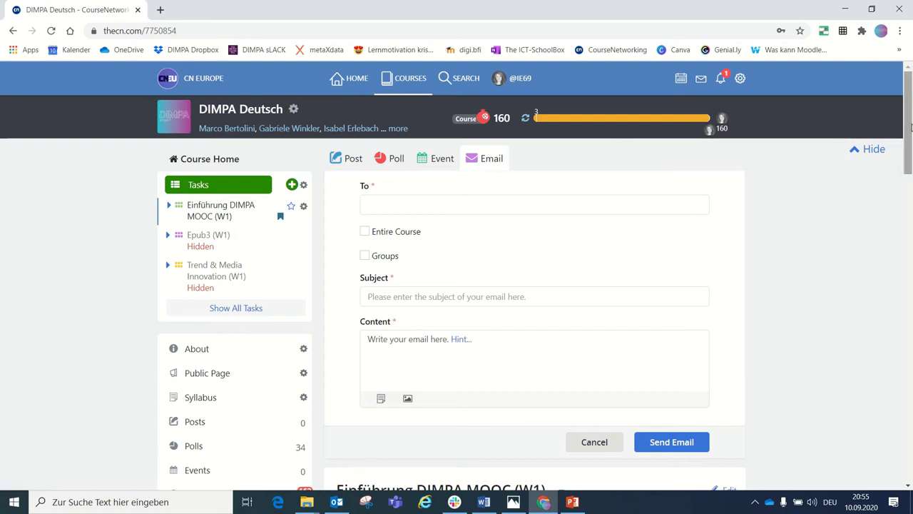
left_click_drag(910, 127, 906, 172)
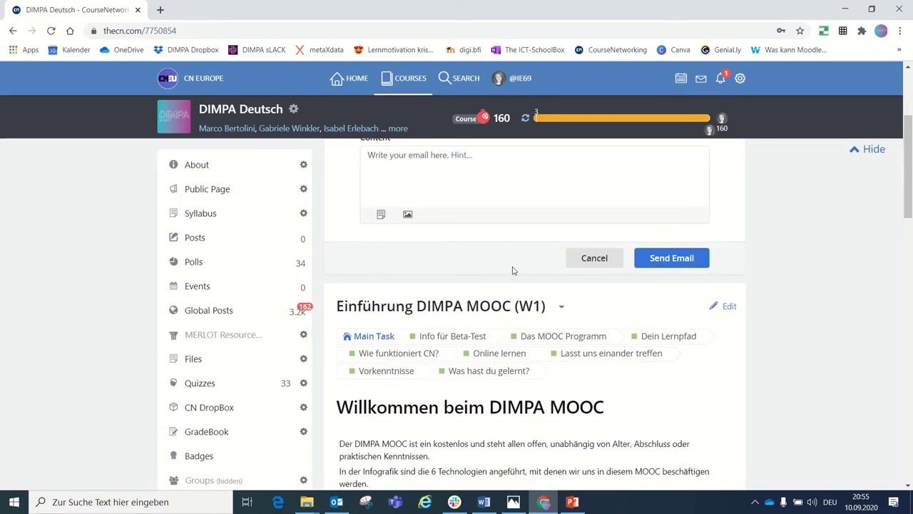
left_click_drag(907, 197, 907, 194)
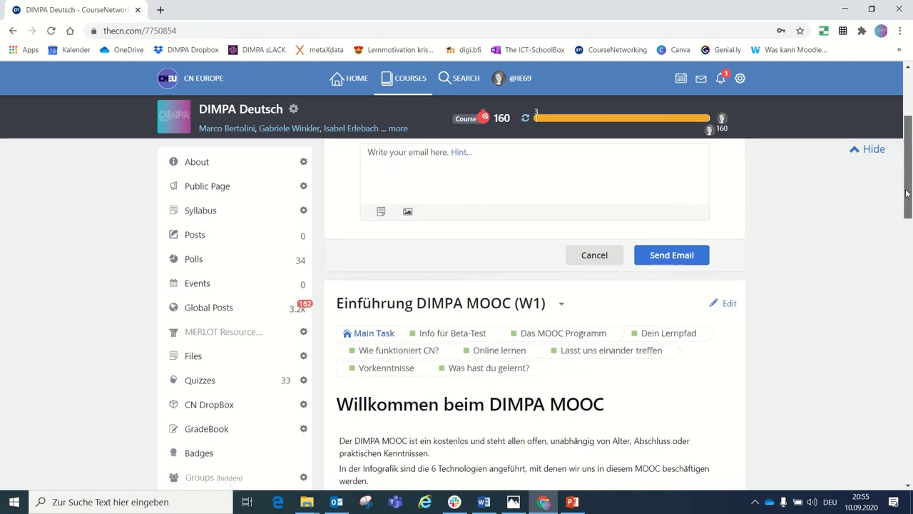
Step: Read the course's About page and examine the list of published quizzes on the Quizzes page
left_click(207, 162)
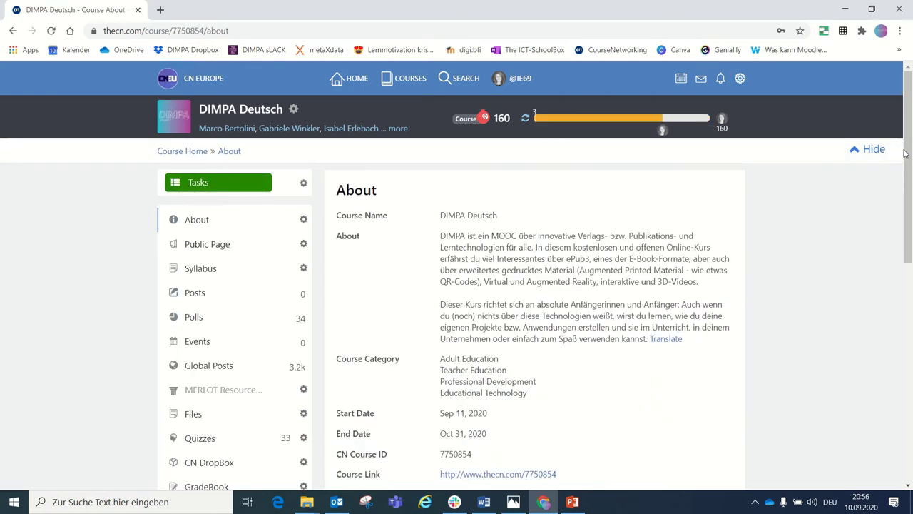
scroll(911, 199, "down", 2)
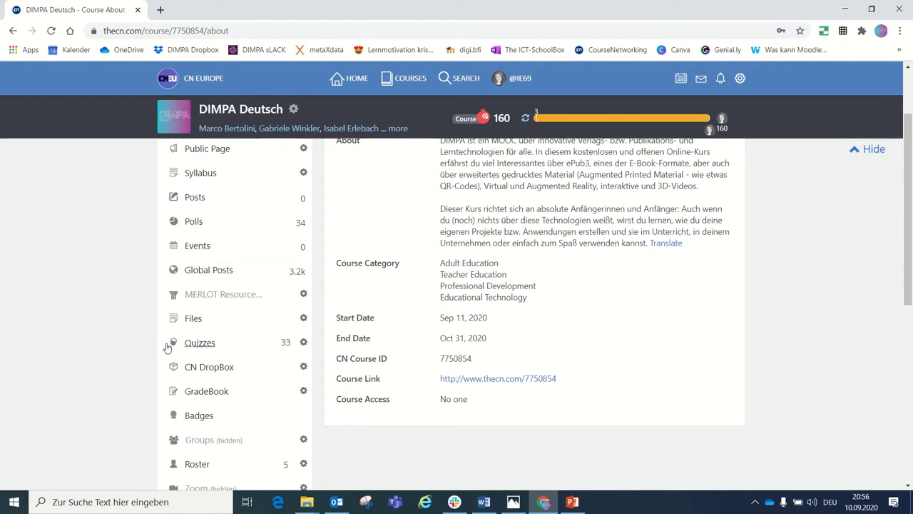
left_click(199, 346)
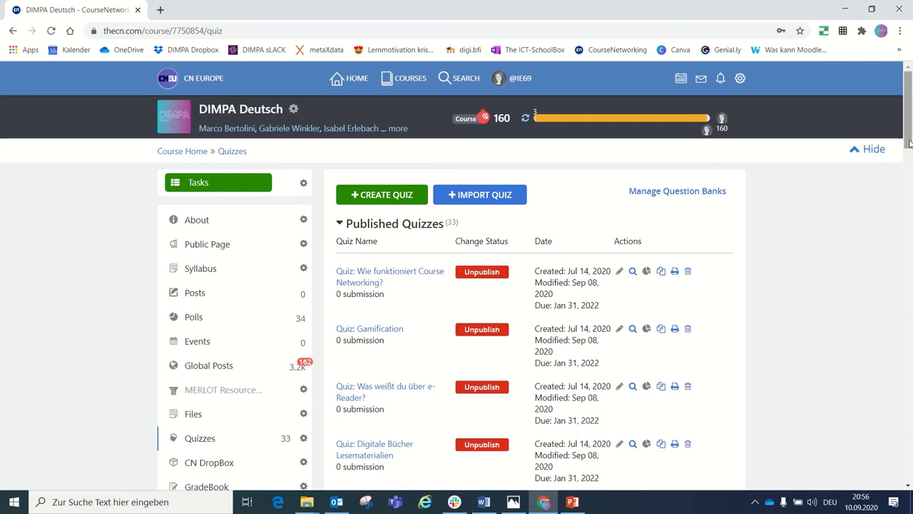
left_click_drag(908, 145, 908, 150)
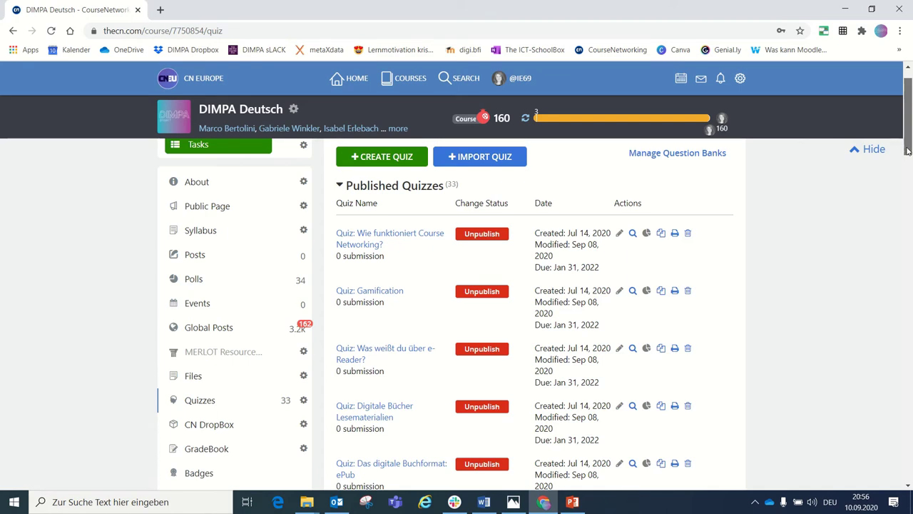
left_click_drag(907, 151, 906, 157)
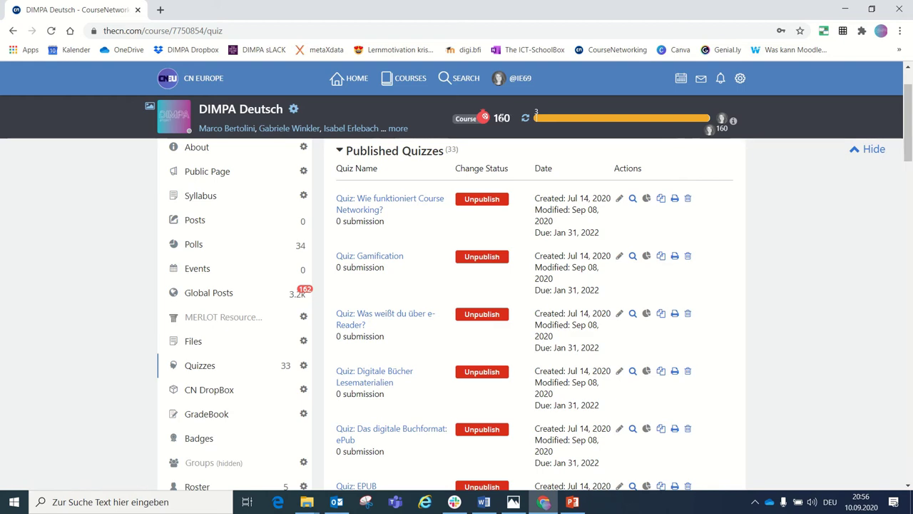
mouse_move(506, 116)
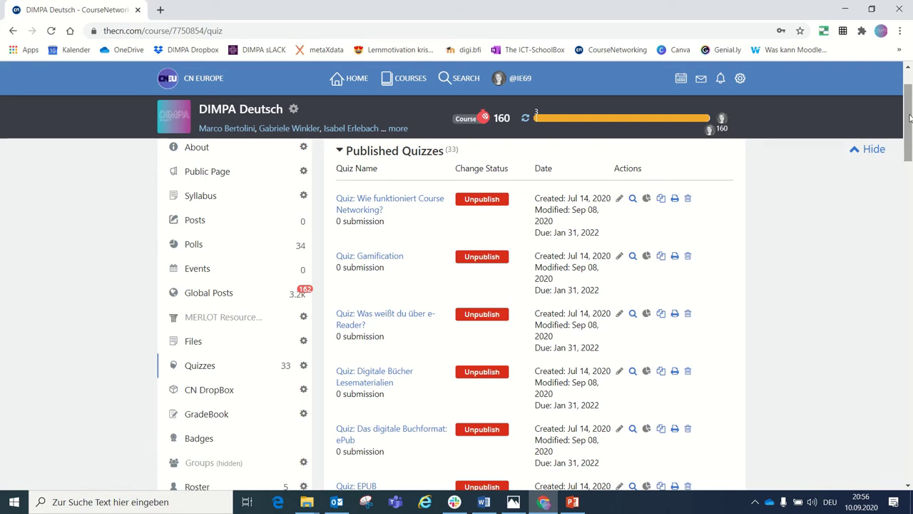
Step: Open the GradeBook to view the students' quiz grades and return to the Quizzes page
left_click_drag(908, 117, 909, 146)
left_click(219, 258)
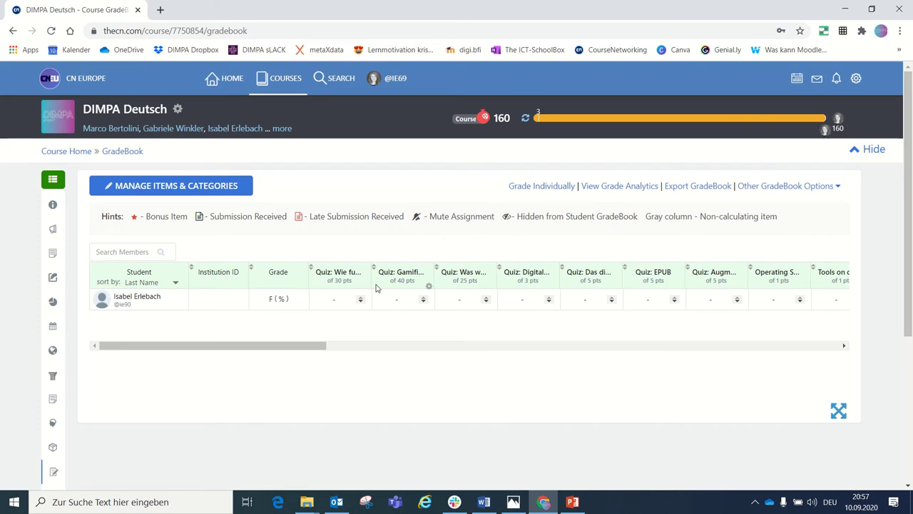
left_click(399, 273)
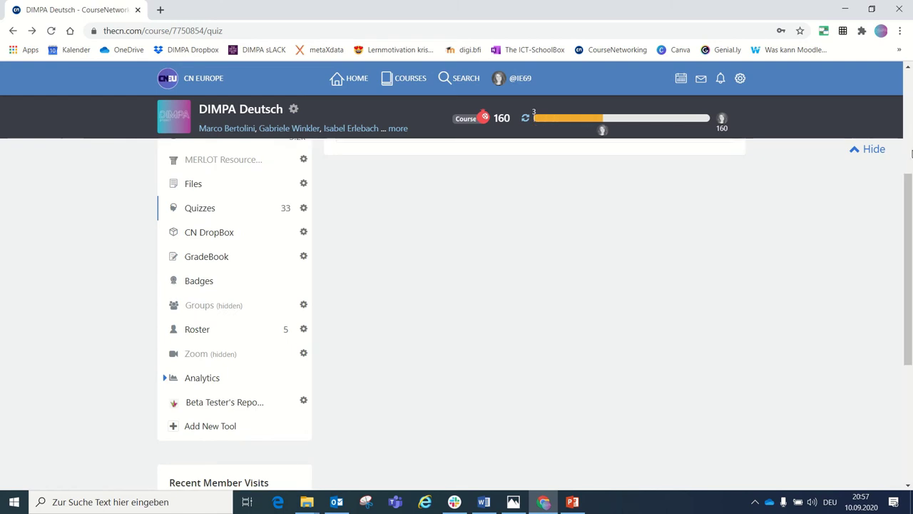
Step: Open the course roster to review the members and their activity, and return to the Quizzes page
scroll(362, 245, "down", 1)
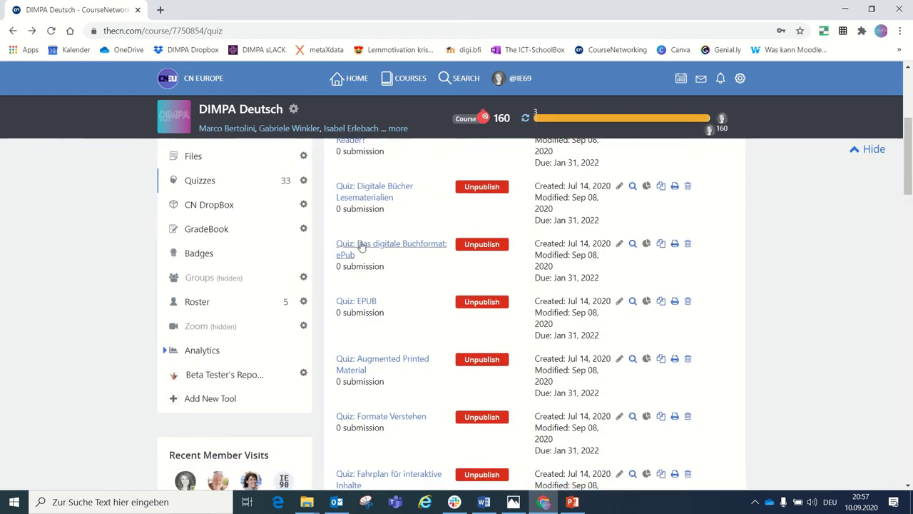
left_click(201, 301)
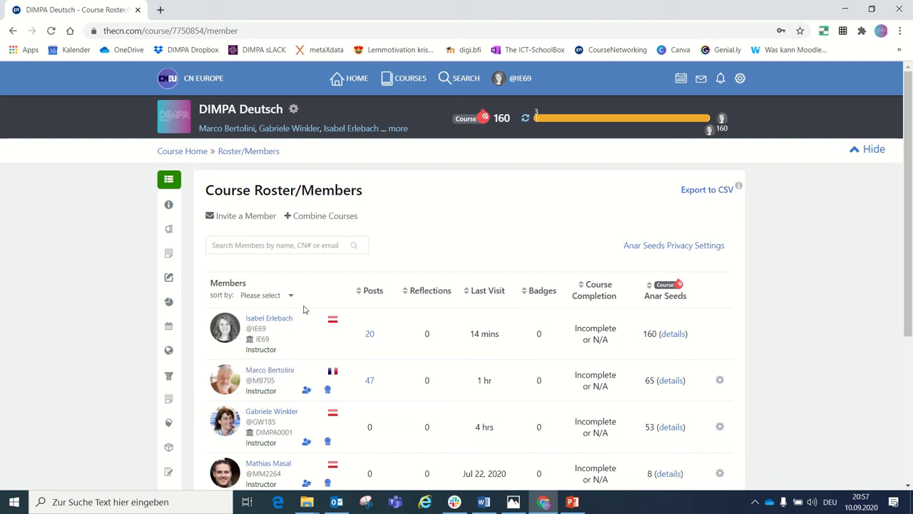
left_click(13, 31)
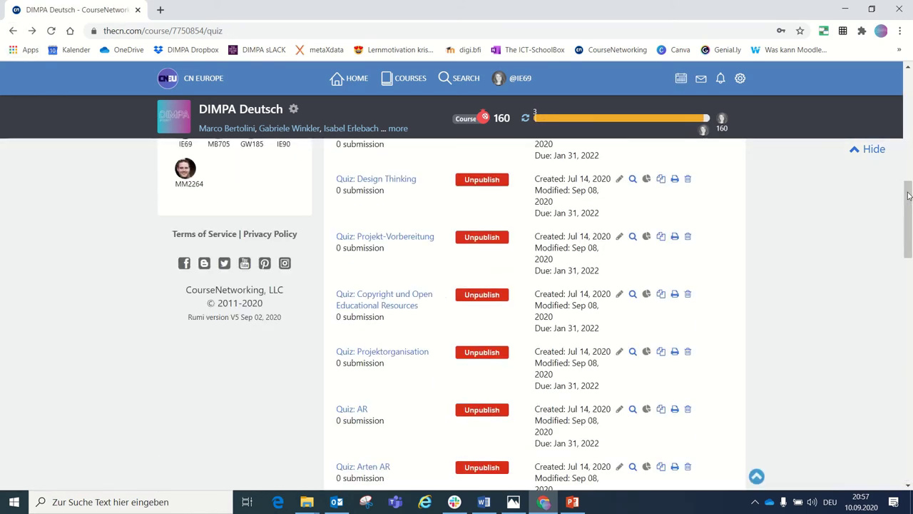
left_click_drag(908, 194, 904, 139)
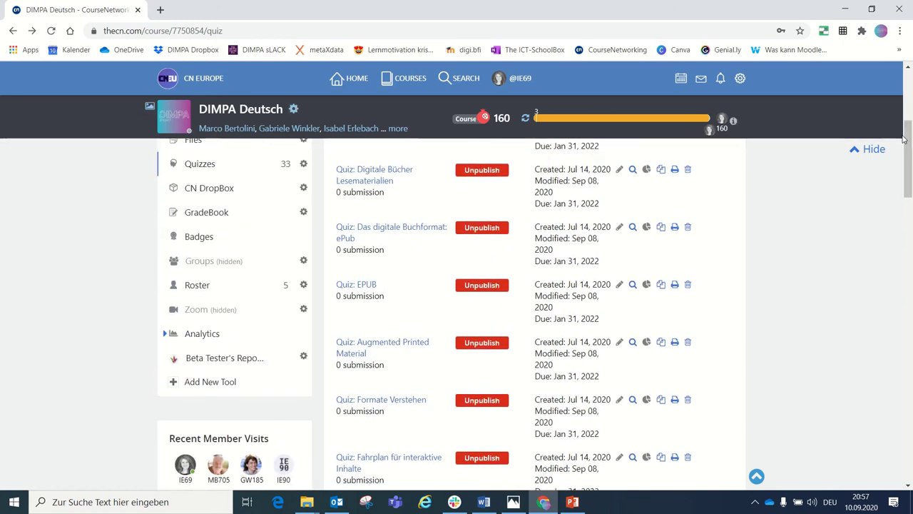
Step: Open the course Analytics and review the Course Visits activity chart and the available analytics categories
left_click(212, 334)
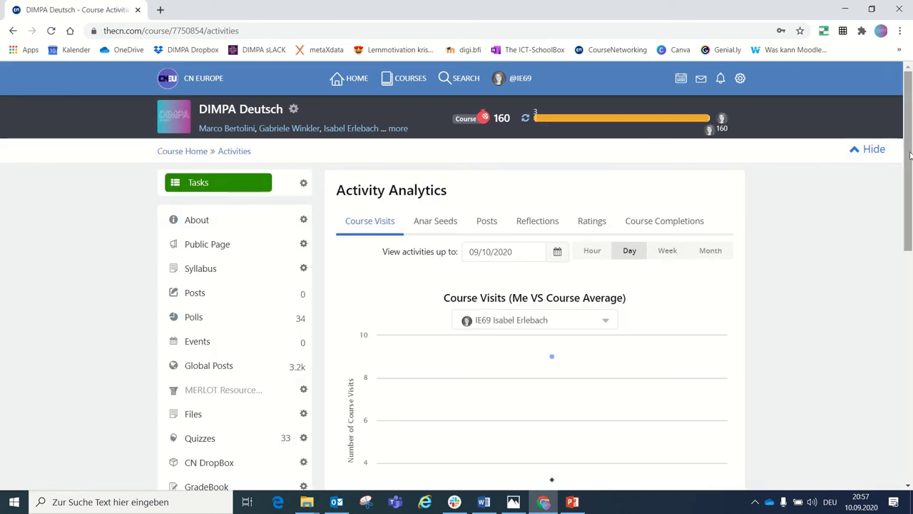
left_click_drag(910, 156, 910, 188)
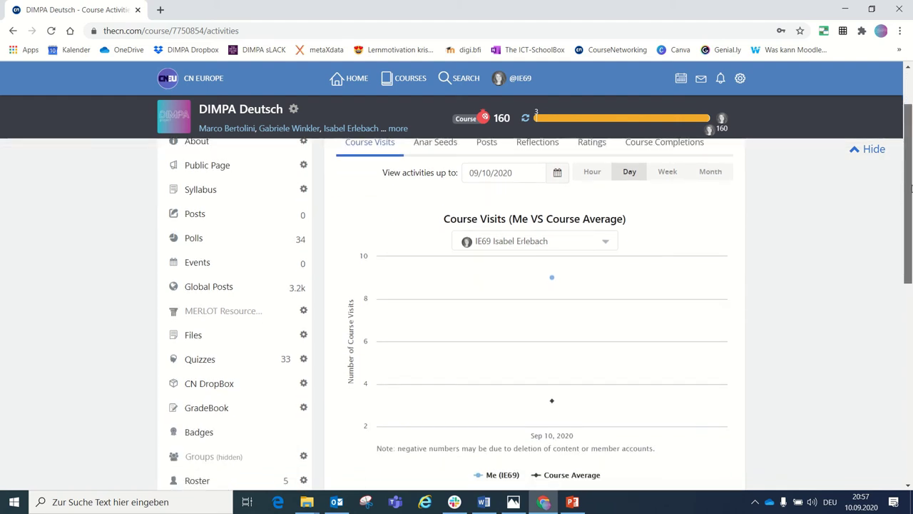
left_click_drag(910, 187, 911, 199)
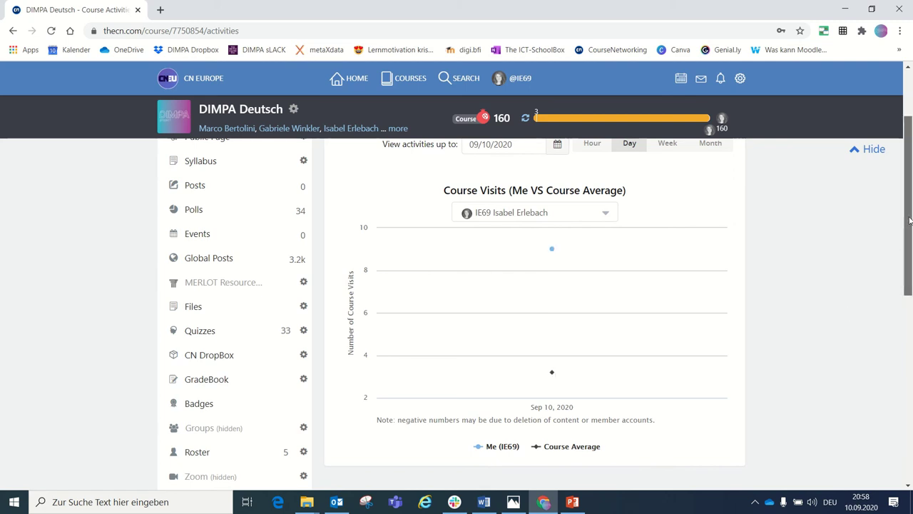
left_click_drag(910, 220, 911, 284)
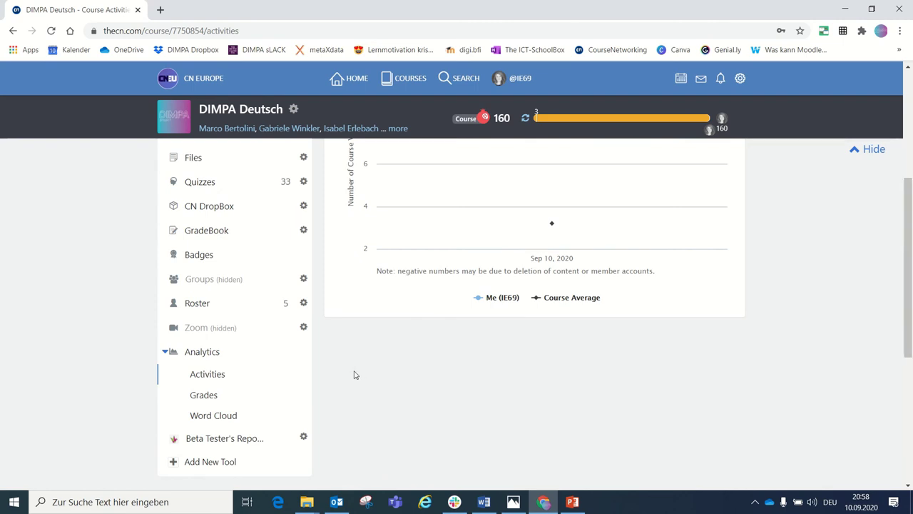
Step: Open the Beta Tester's Report to view the Beta Test Fehlerbericht board and return to the course
left_click(224, 440)
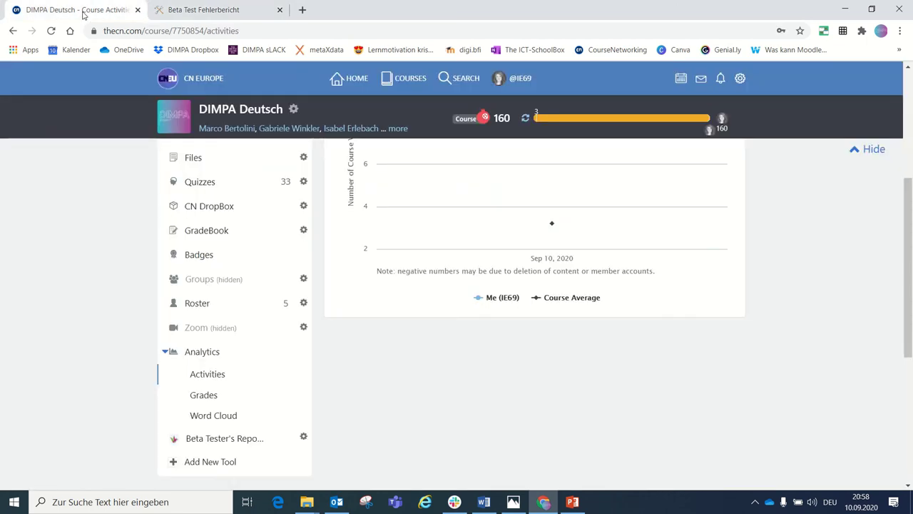
left_click(84, 15)
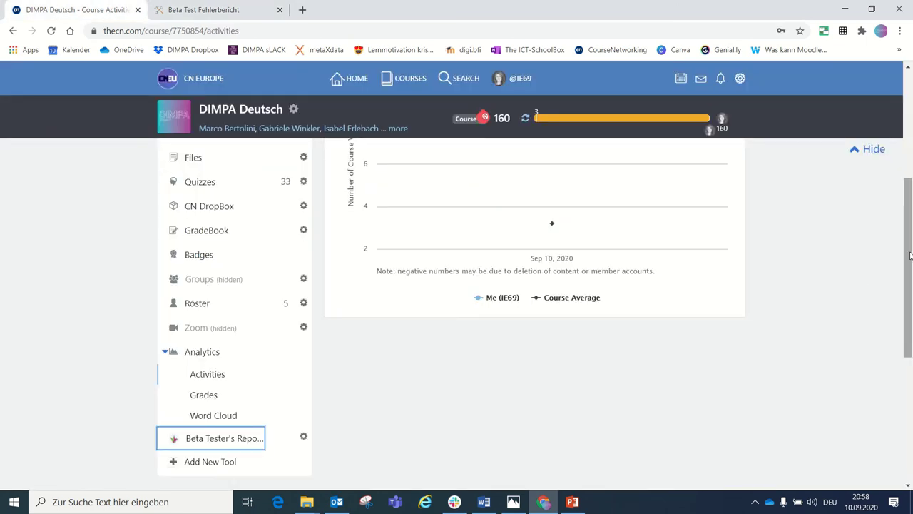
Step: Open the Info für Beta-Test page of the task Einführung DIMPA MOOC (W1) to view the embedded Fehlerbericht
left_click(909, 129)
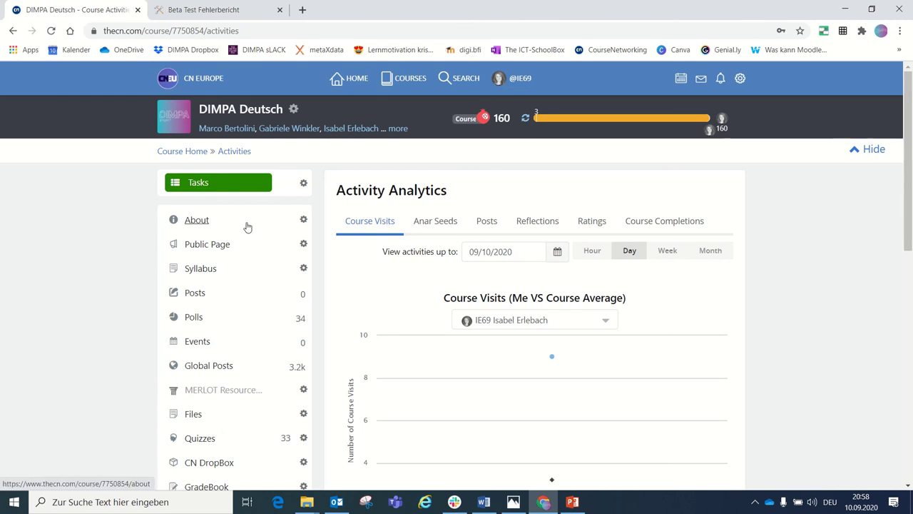
left_click(200, 184)
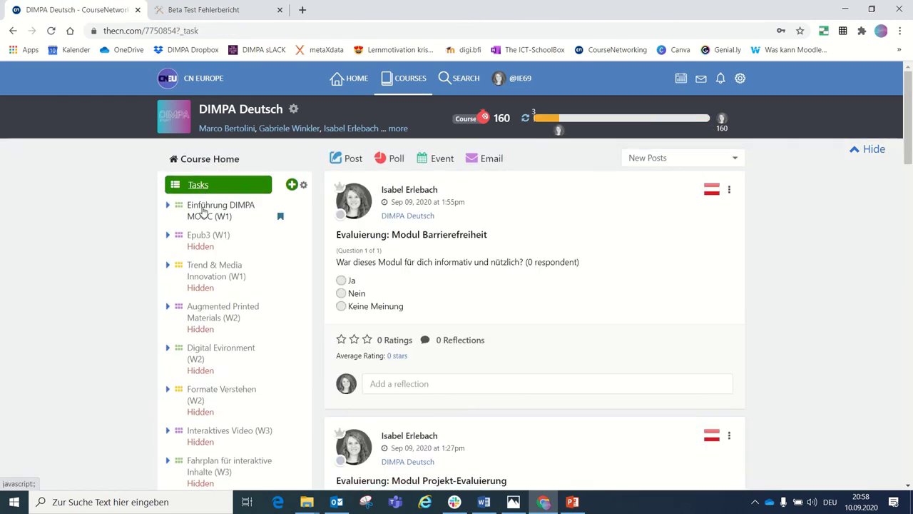
left_click(203, 211)
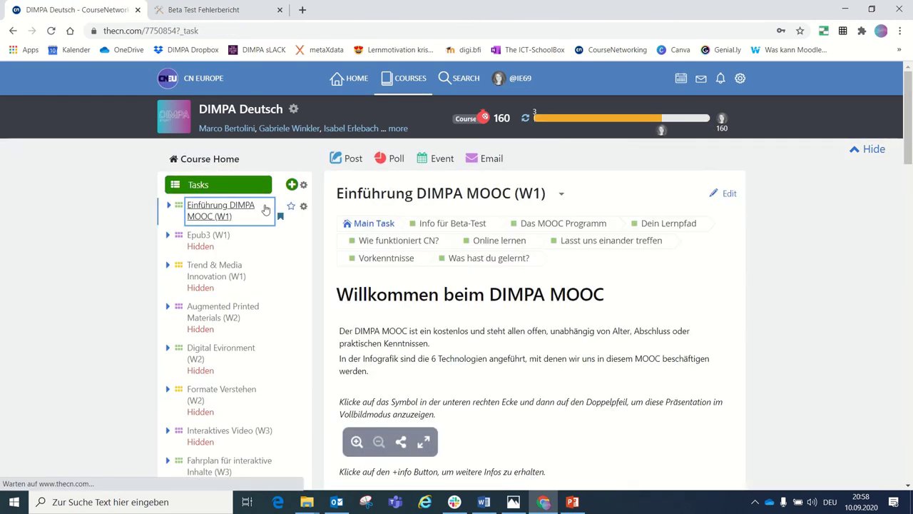
left_click(451, 224)
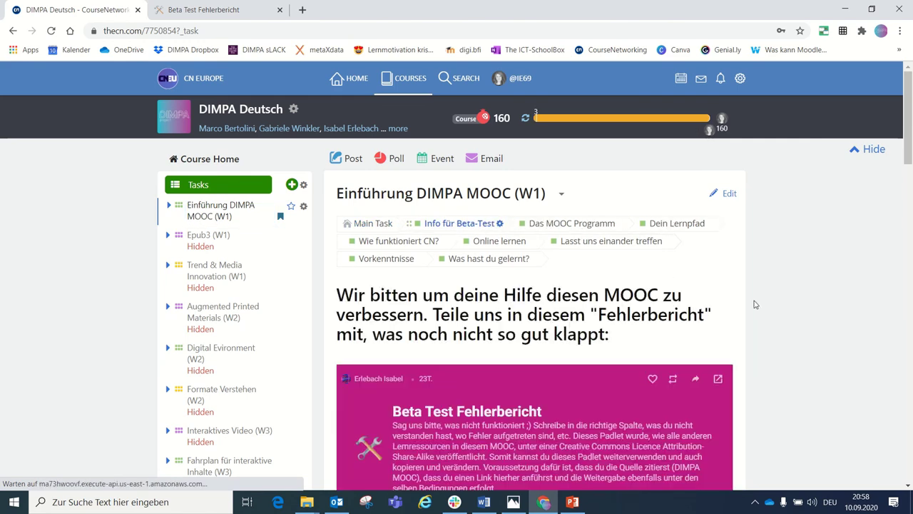
mouse_move(910, 137)
left_mouse_down()
mouse_move(911, 196)
mouse_move(911, 136)
left_mouse_up()
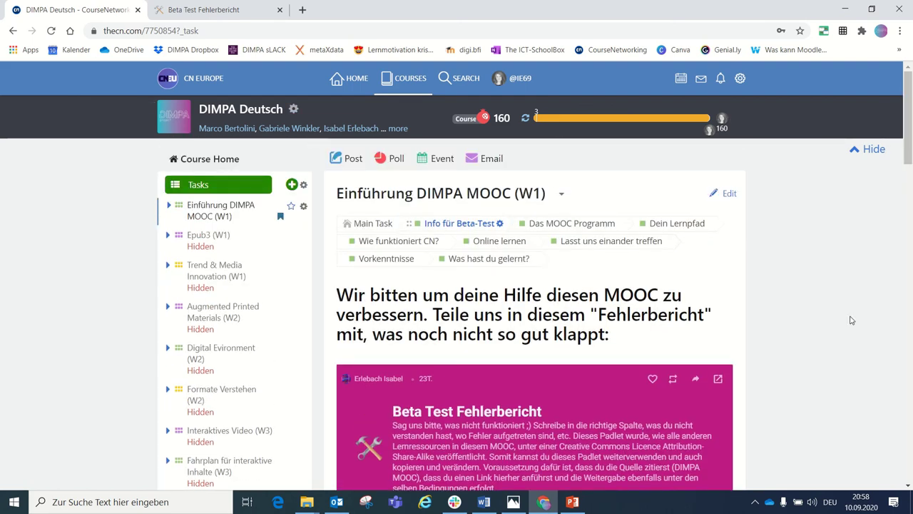